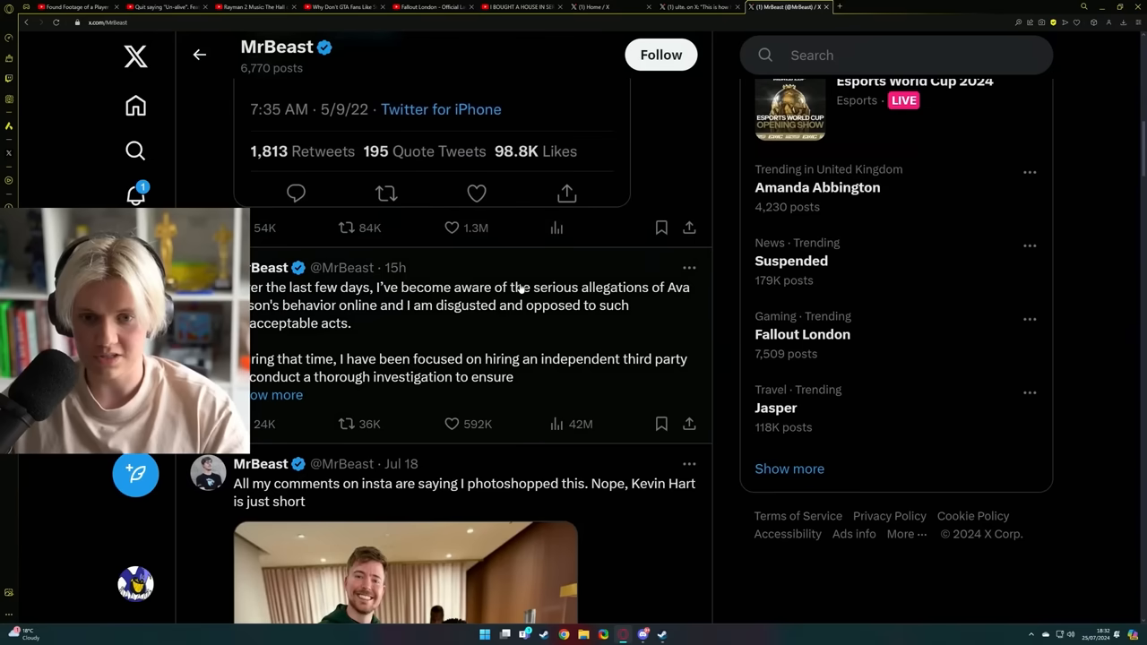
Step: Open MrBeast's Ava Tyson statement post and zoom out so the replies show beneath it
left_click(520, 291)
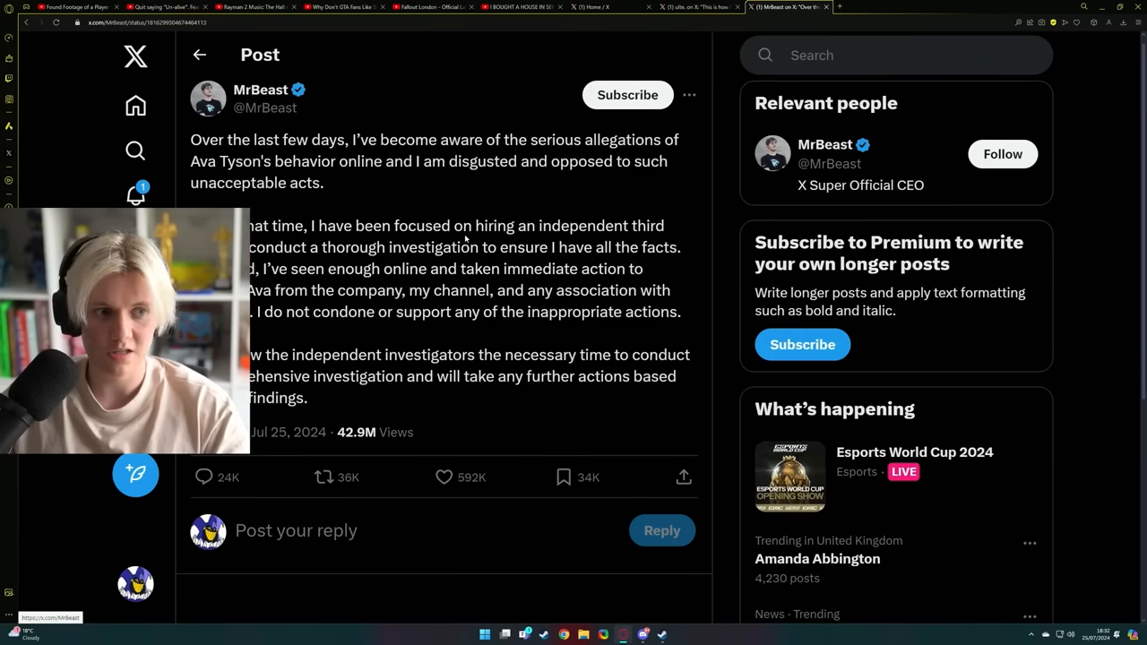
key("ctrl+minus")
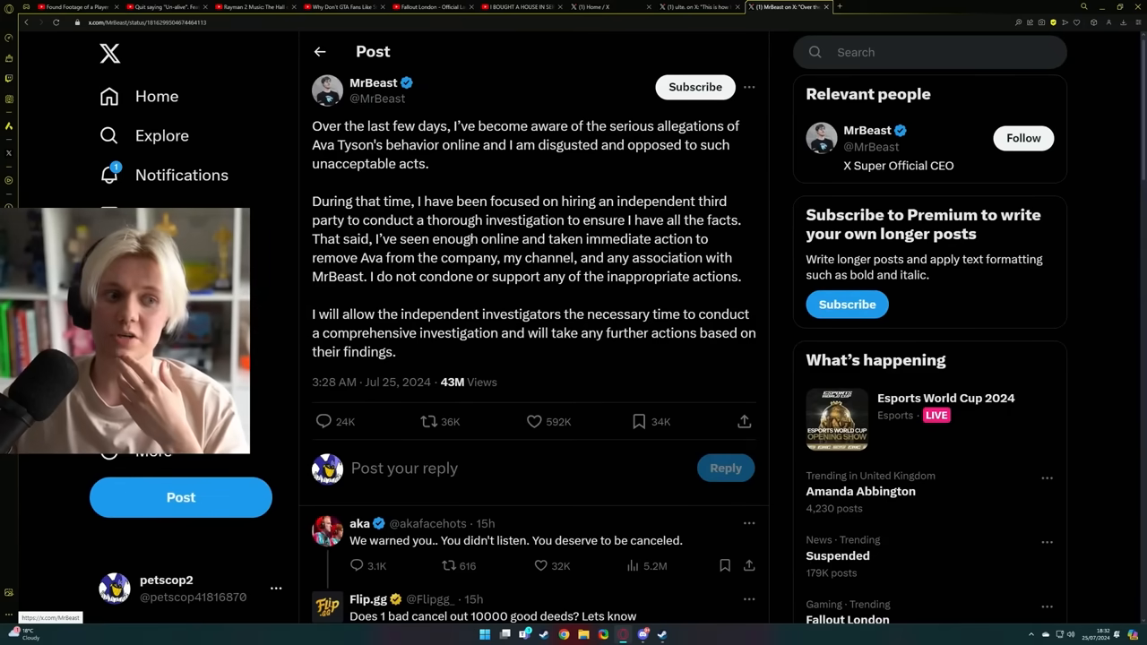
scroll(460, 257, "up", 1)
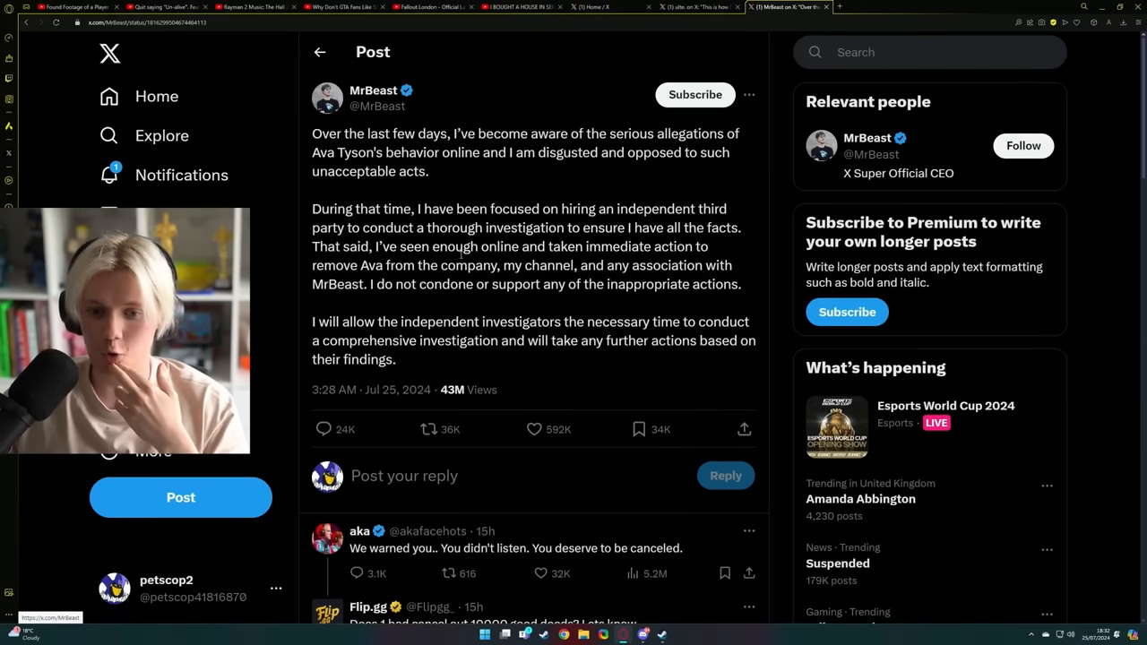